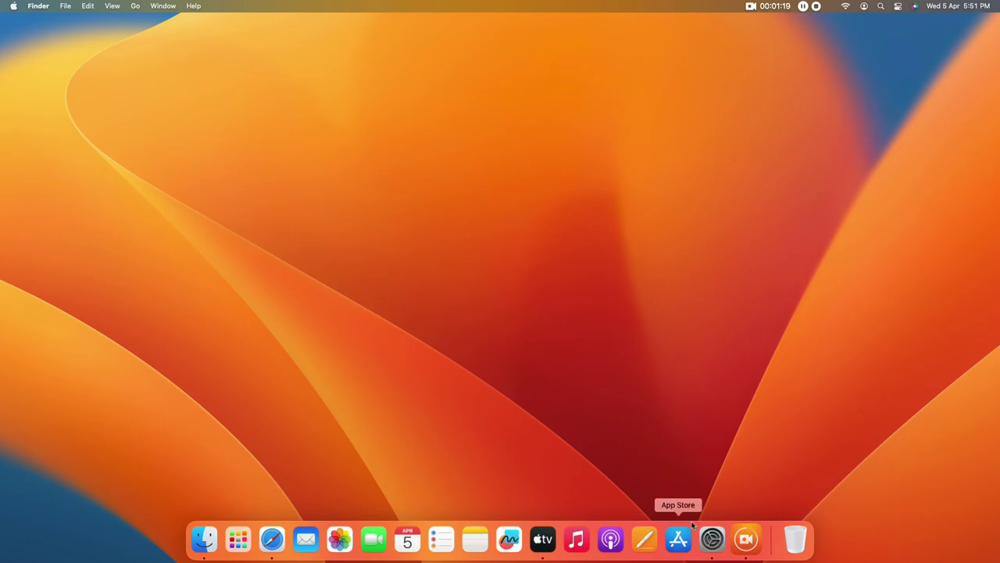
# Step: Check the Mac's model and macOS version on the About page of System Settings, and close it
pyautogui.click(712, 539)
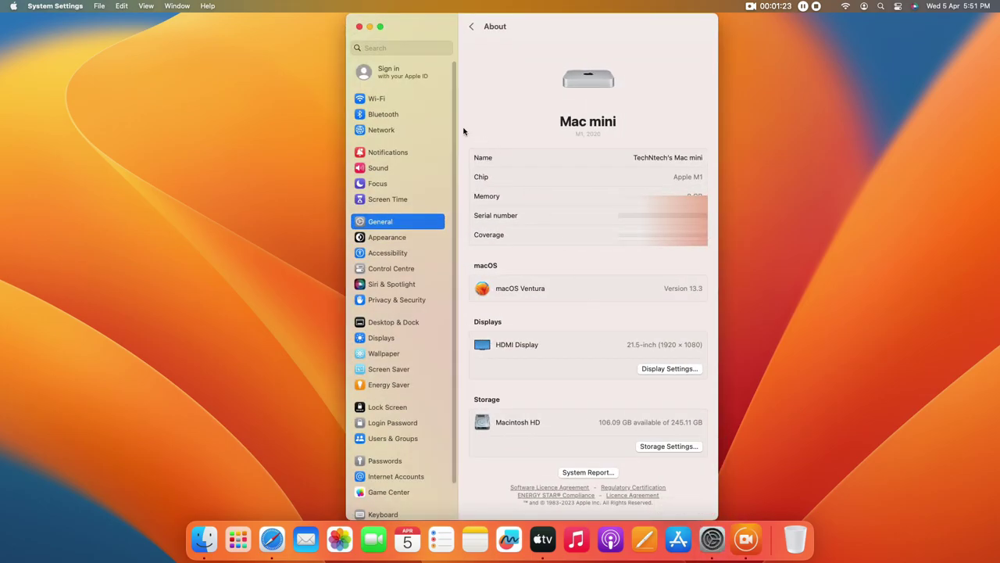
pyautogui.click(360, 26)
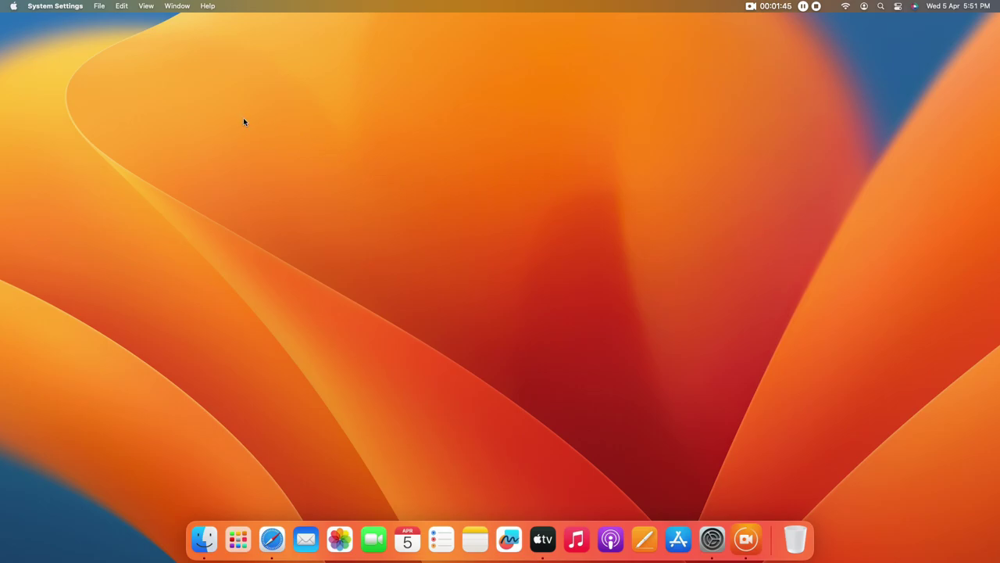
pyautogui.moveTo(163, 109); pyautogui.dragTo(513, 383)
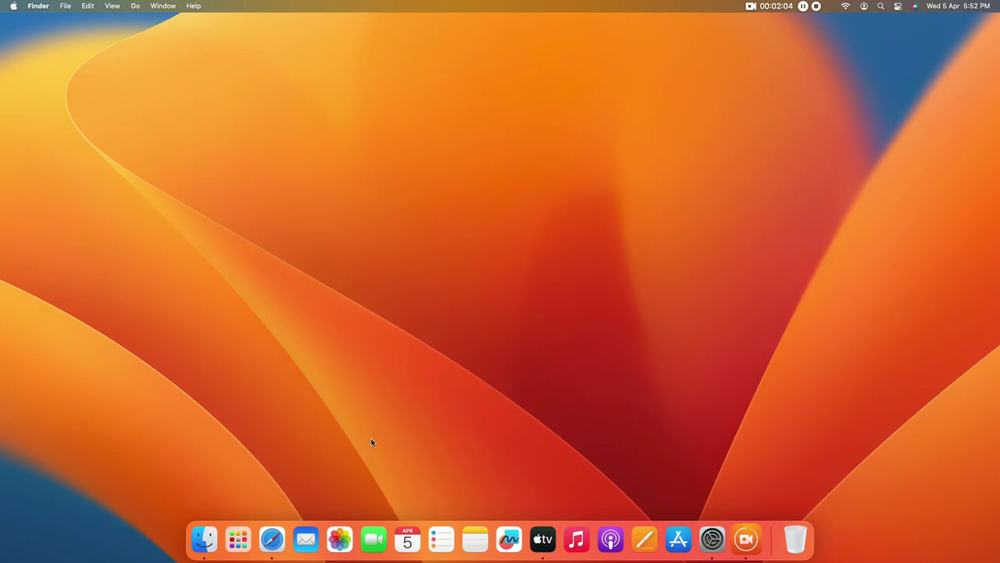
# Step: Switch to Safari, go to Google and search for "lightshot"
pyautogui.click(272, 542)
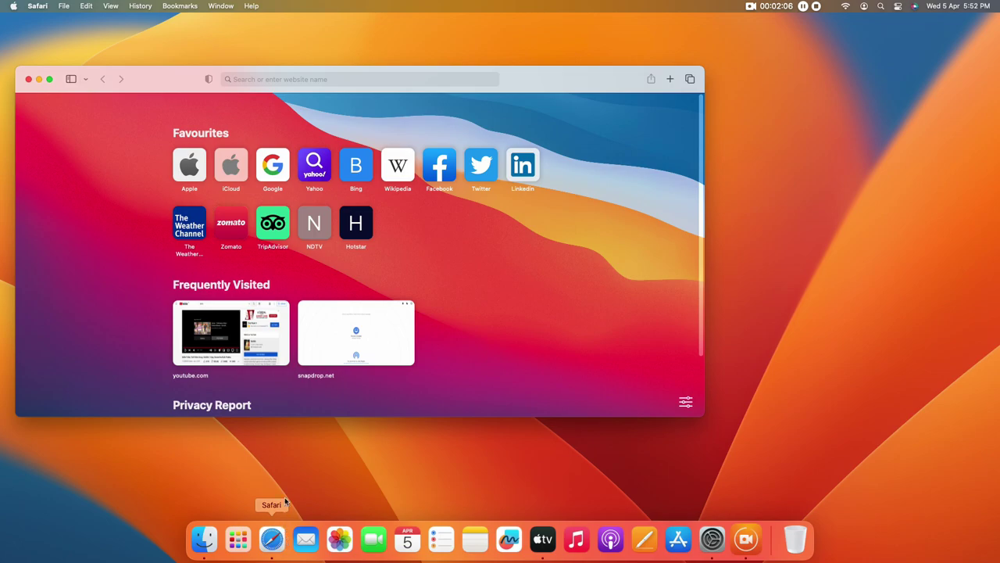
pyautogui.click(275, 184)
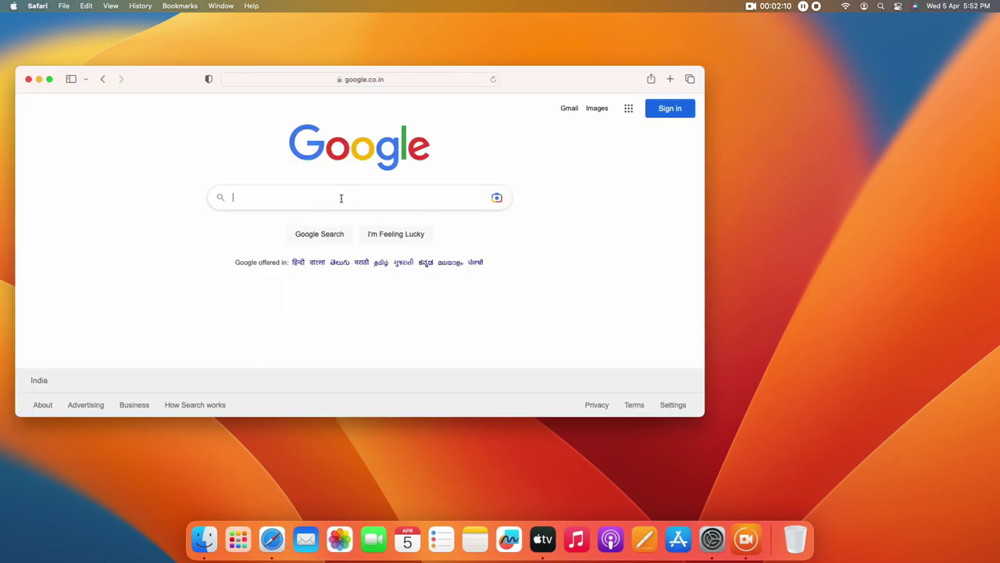
pyautogui.click(341, 198)
pyautogui.write('li')
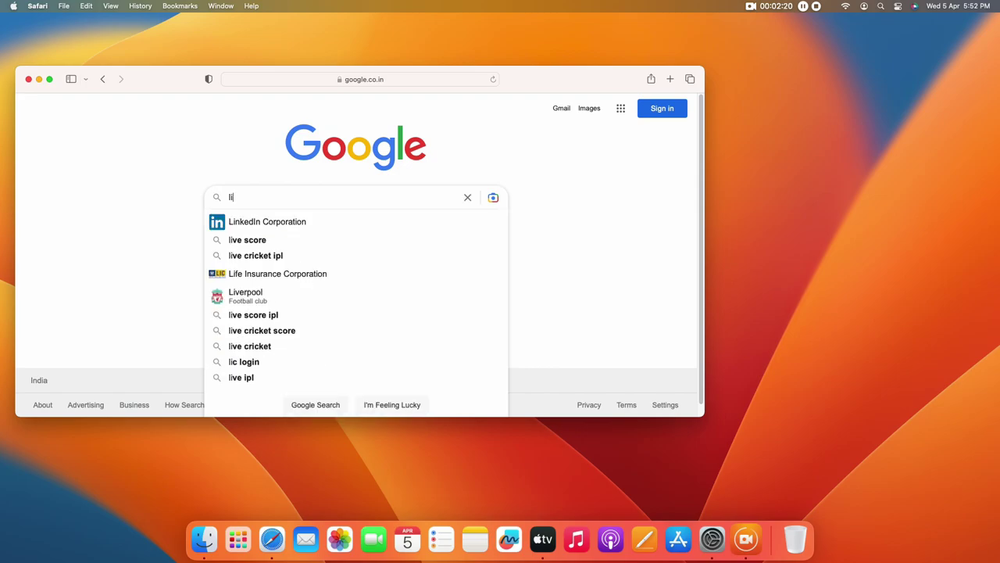
pyautogui.write('ghtshot')
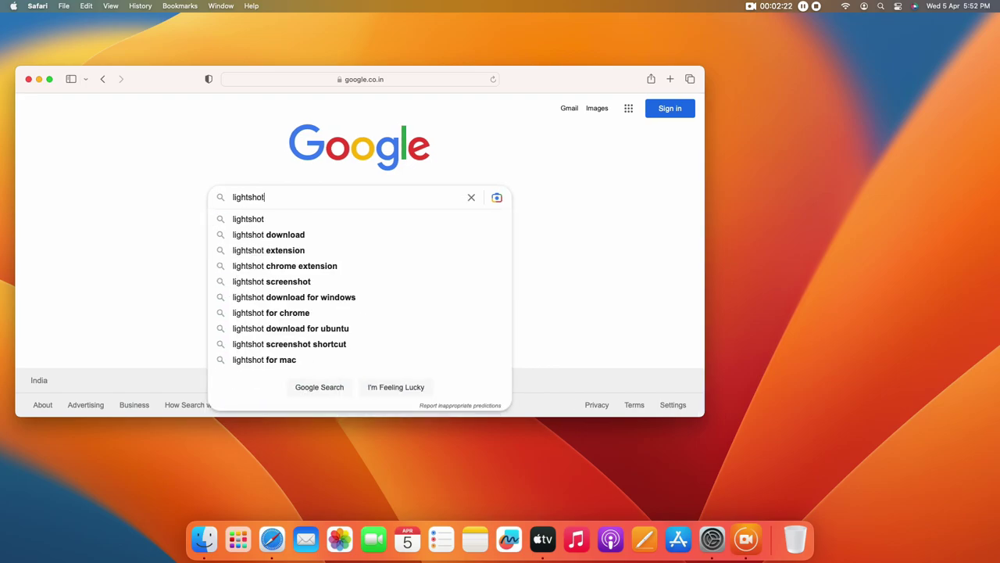
pyautogui.press('Return')
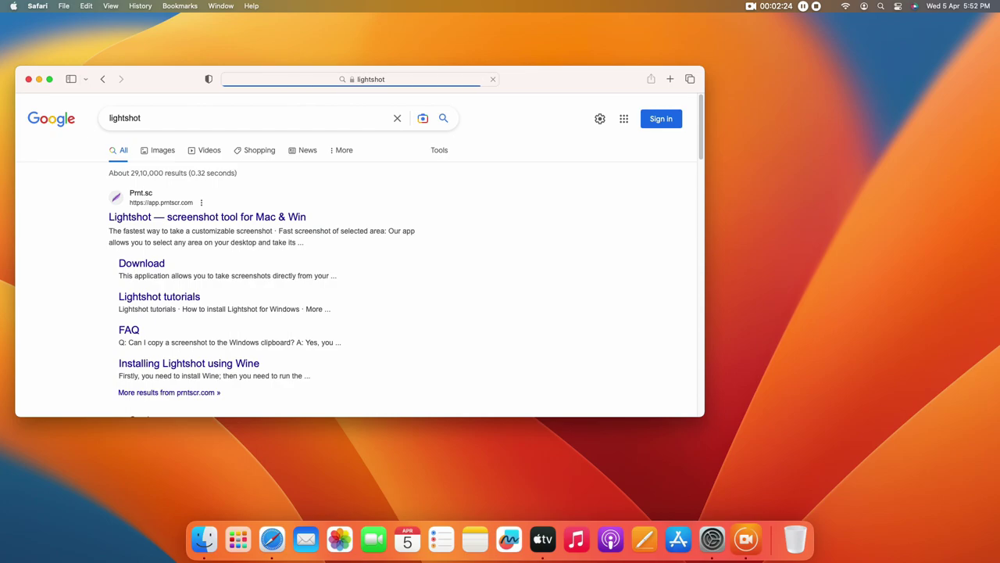
# Step: Go to the official Lightshot website from the results and bring up its Mac download in the App Store
pyautogui.click(192, 219)
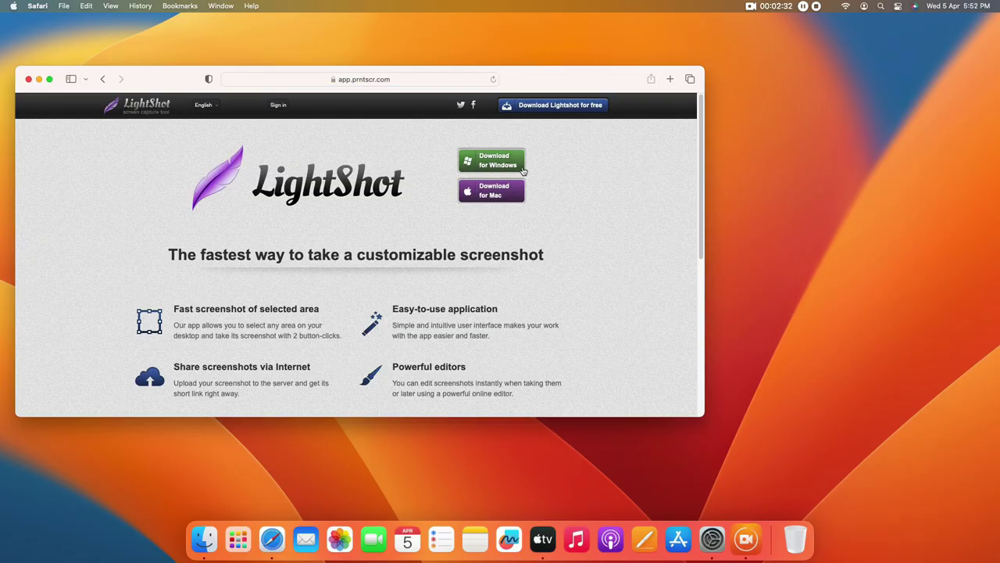
pyautogui.click(499, 191)
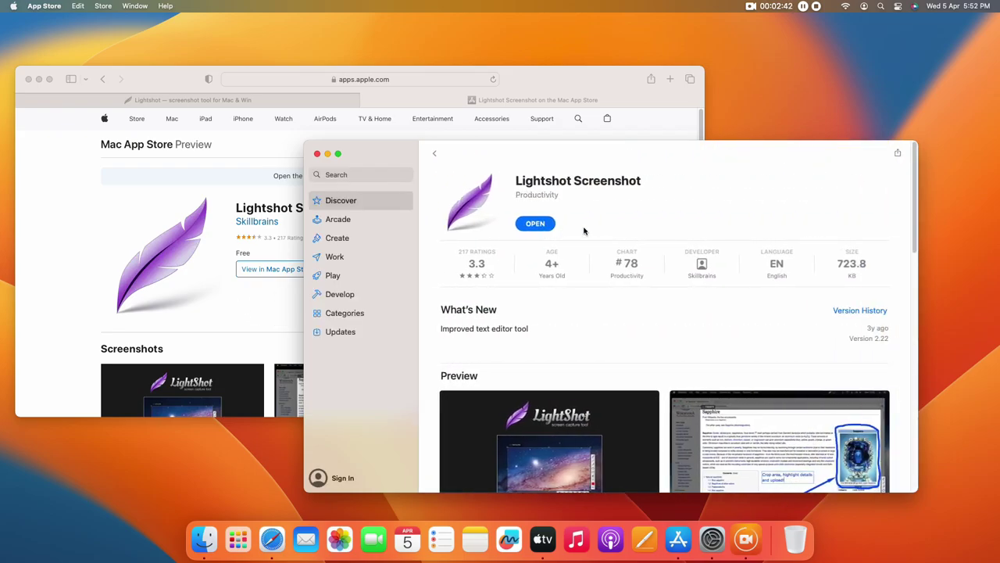
pyautogui.click(534, 224)
pyautogui.click(439, 157)
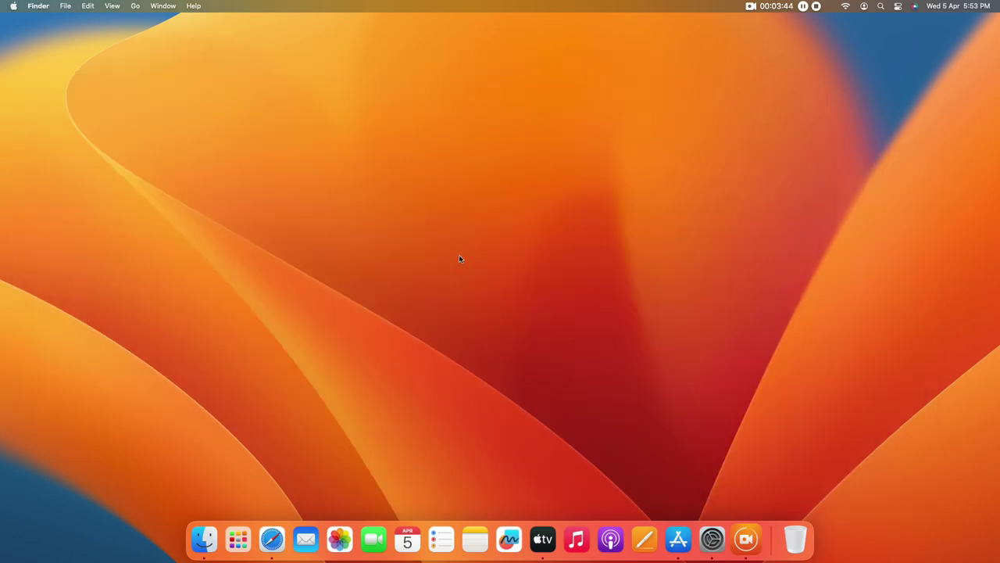
# Step: Launch Lightshot Screenshot and capture a region of about 1125x542 pixels in the middle of the desktop
pyautogui.click(237, 541)
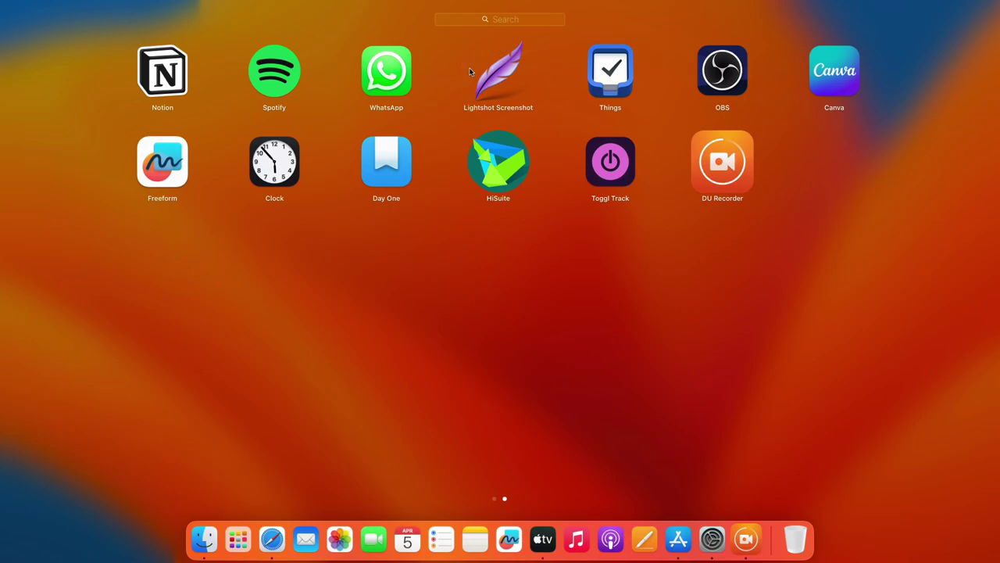
pyautogui.click(496, 78)
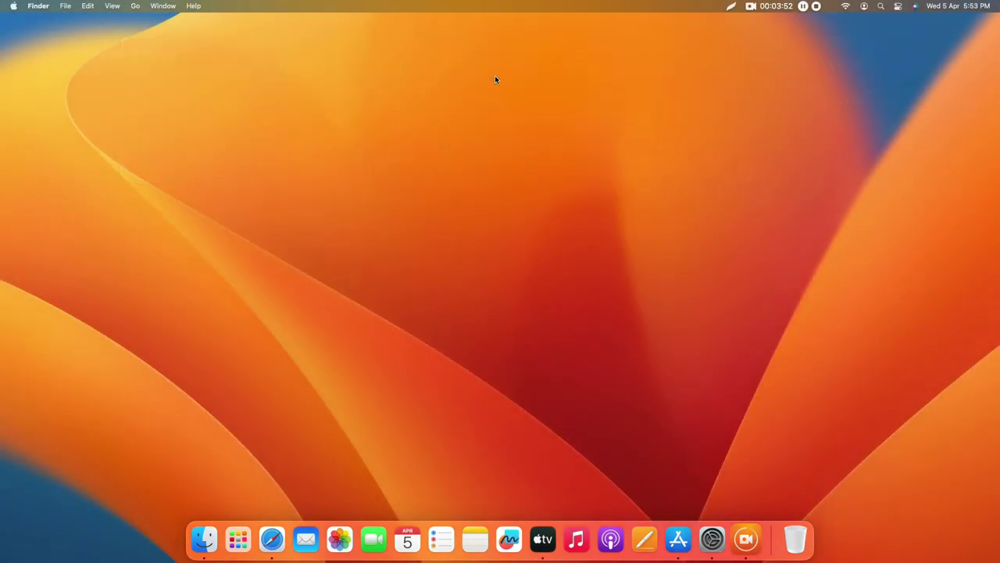
pyautogui.click(732, 7)
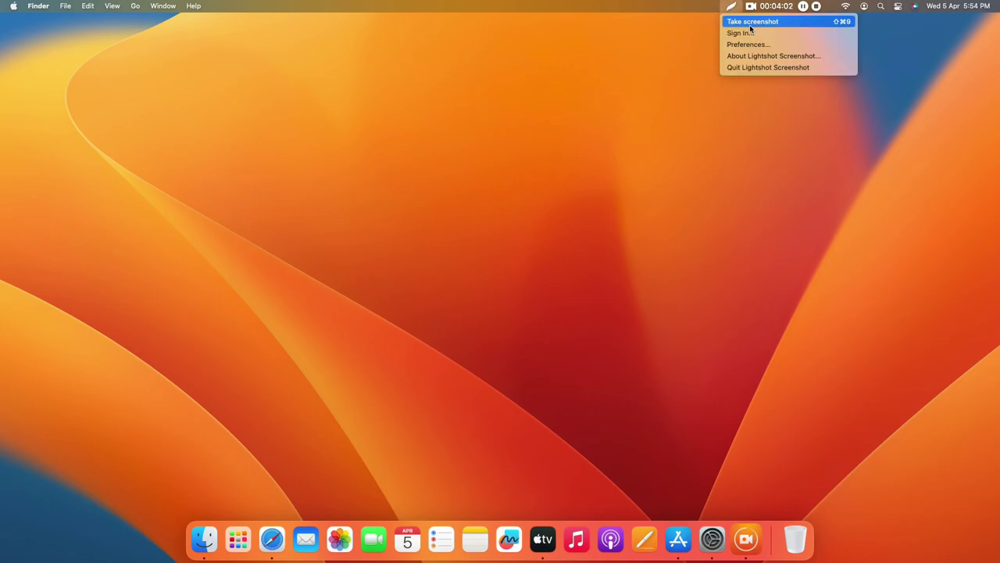
pyautogui.click(753, 22)
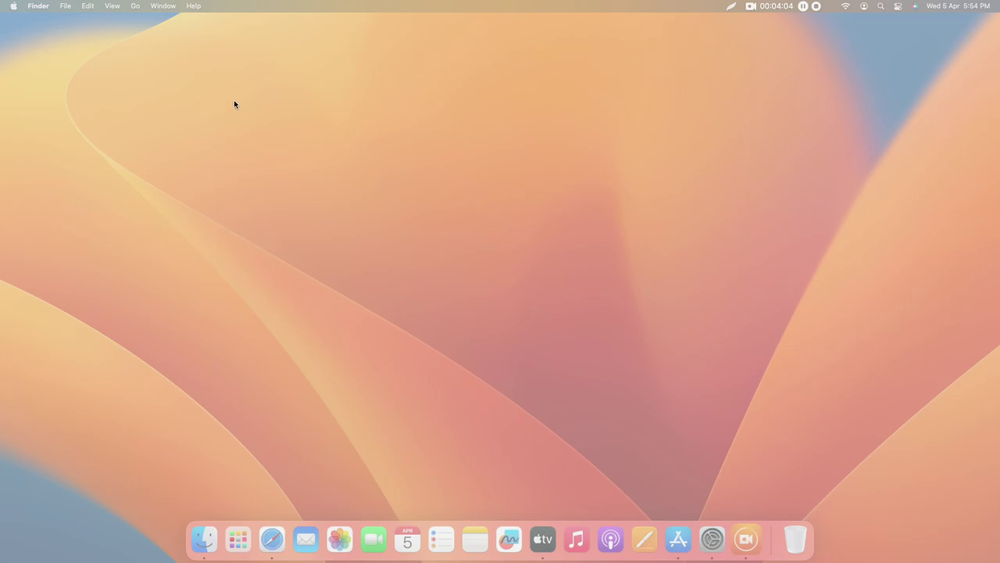
pyautogui.moveTo(233, 100)
pyautogui.mouseDown()
pyautogui.moveTo(330, 161)
pyautogui.moveTo(516, 202)
pyautogui.moveTo(659, 283)
pyautogui.moveTo(482, 211)
pyautogui.moveTo(821, 385)
pyautogui.mouseUp()
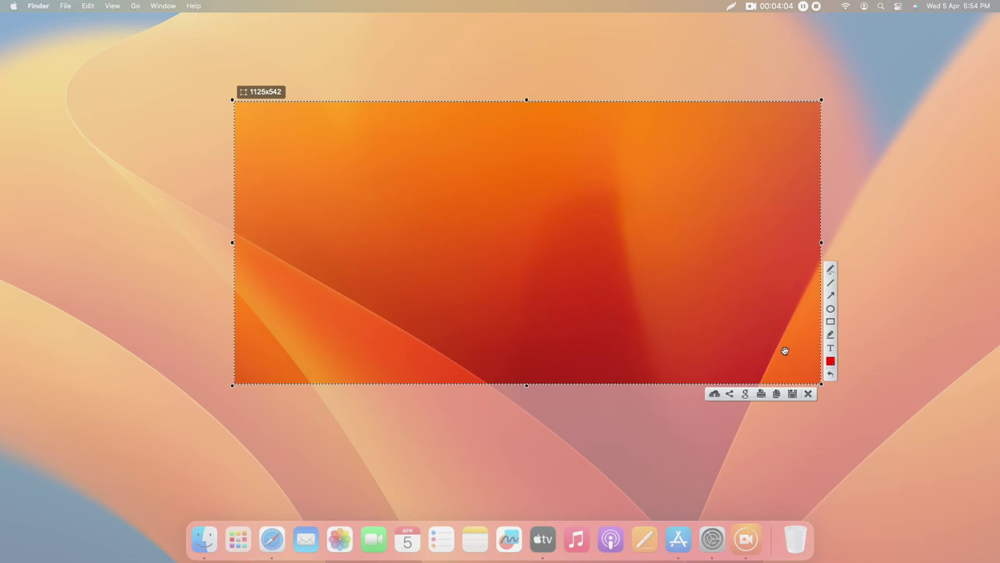
# Step: Add the red text "TechNtech" just right of the centre of the captured region
pyautogui.click(831, 349)
pyautogui.click(592, 243)
pyautogui.write('TechNtech')
# Step: Draw a red rectangle in the upper left of the capture and an arrow pointing up and left above the text
pyautogui.click(831, 321)
pyautogui.moveTo(313, 153); pyautogui.dragTo(504, 257)
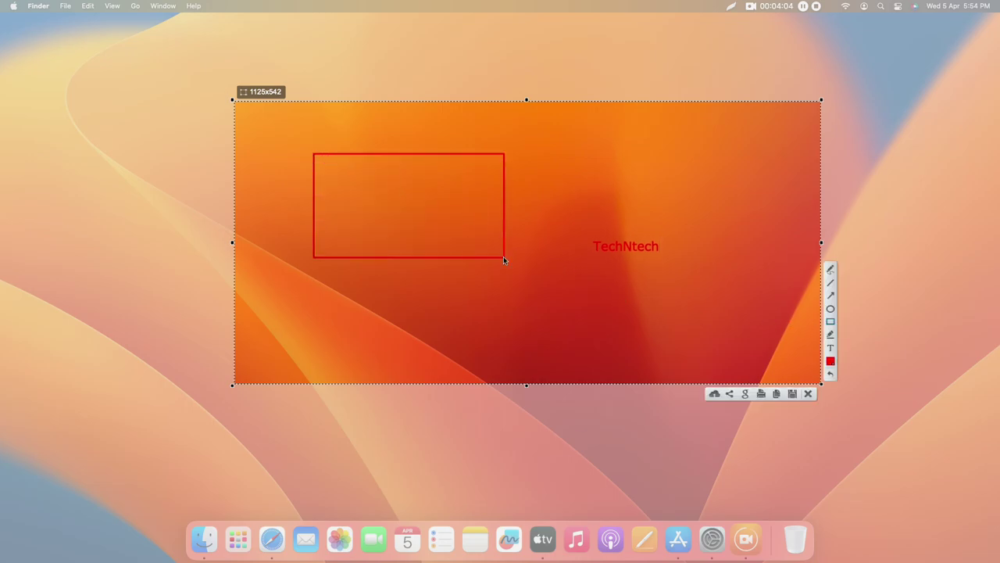
pyautogui.click(831, 295)
pyautogui.moveTo(752, 245)
pyautogui.mouseDown()
pyautogui.moveTo(759, 254)
pyautogui.moveTo(656, 183)
pyautogui.mouseUp()
# Step: Save the annotated screenshot in the Documents folder under its suggested name
pyautogui.click(791, 394)
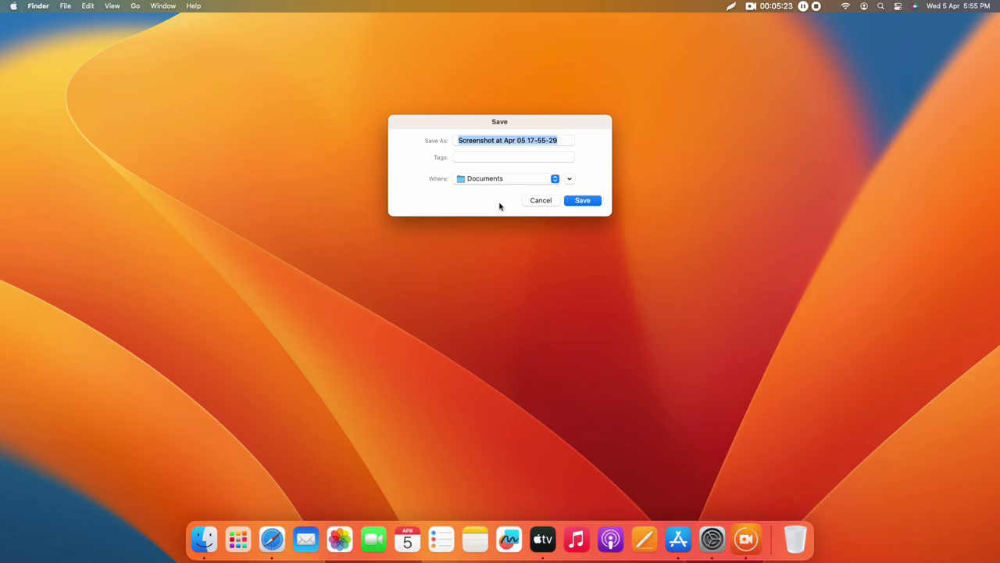
pyautogui.click(573, 202)
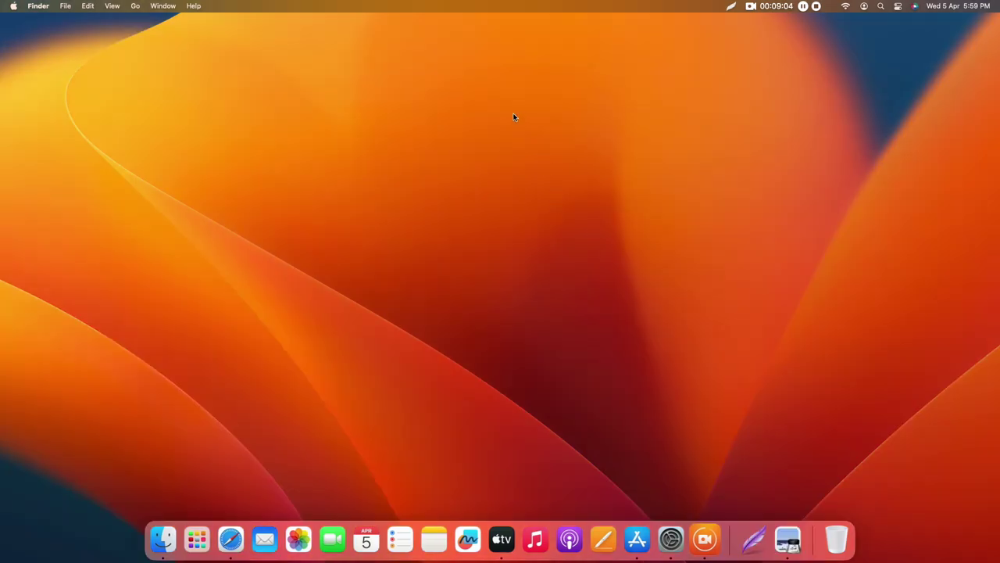
# Step: Find the screenshot "Screenshot at Apr 05 17-55-29.png" in the Documents folder in Finder and open it to view the annotations
pyautogui.click(163, 537)
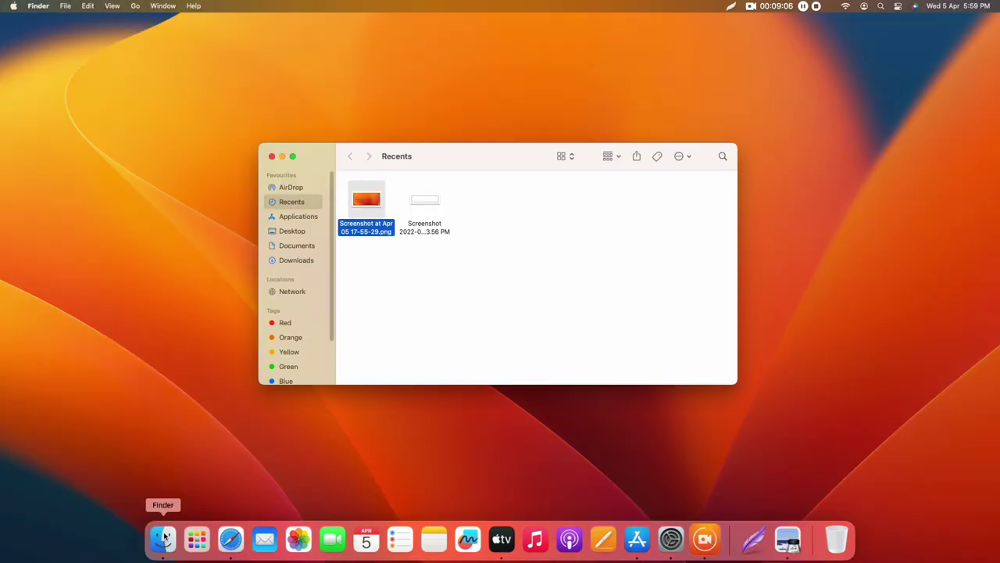
pyautogui.click(305, 251)
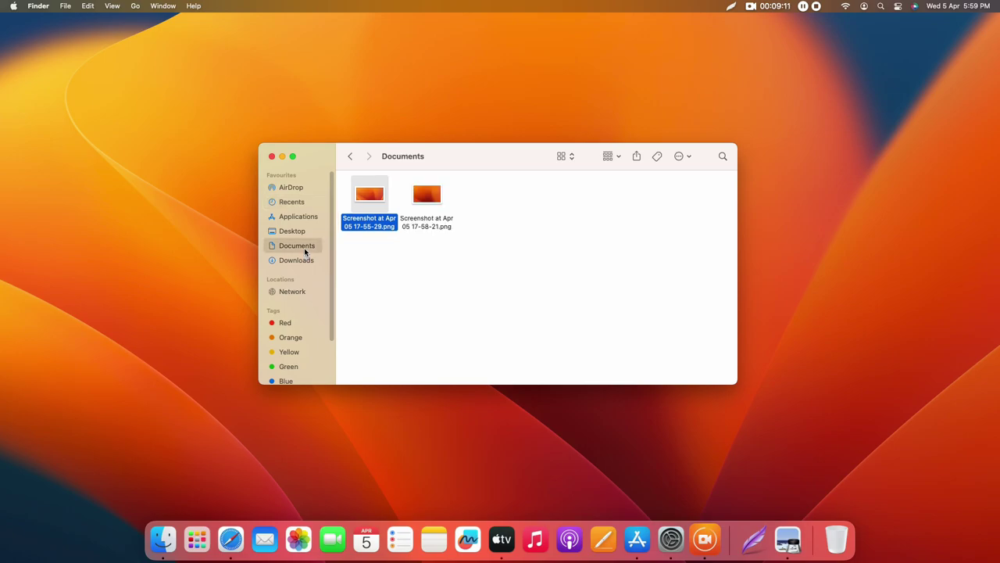
pyautogui.rightClick(376, 200)
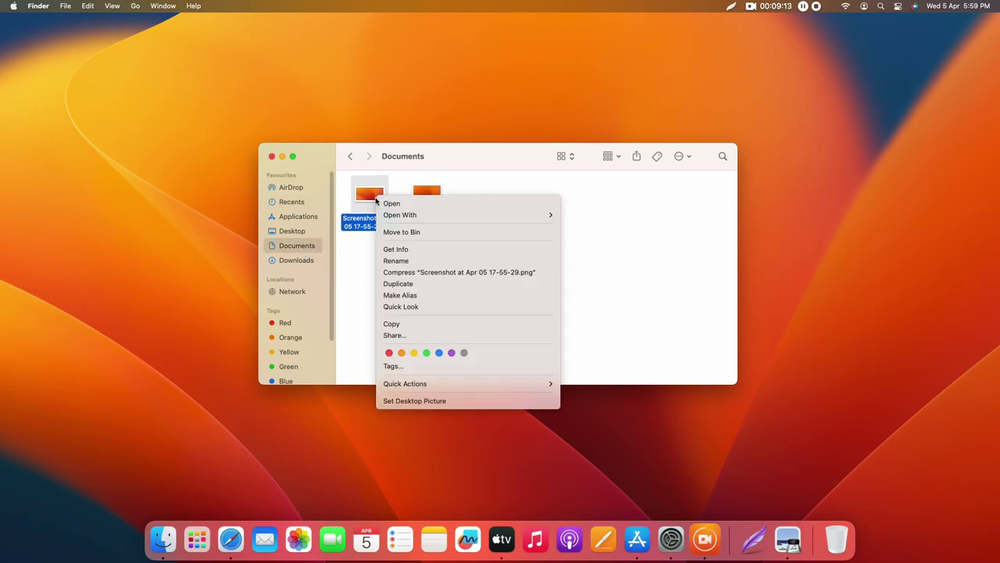
pyautogui.click(389, 203)
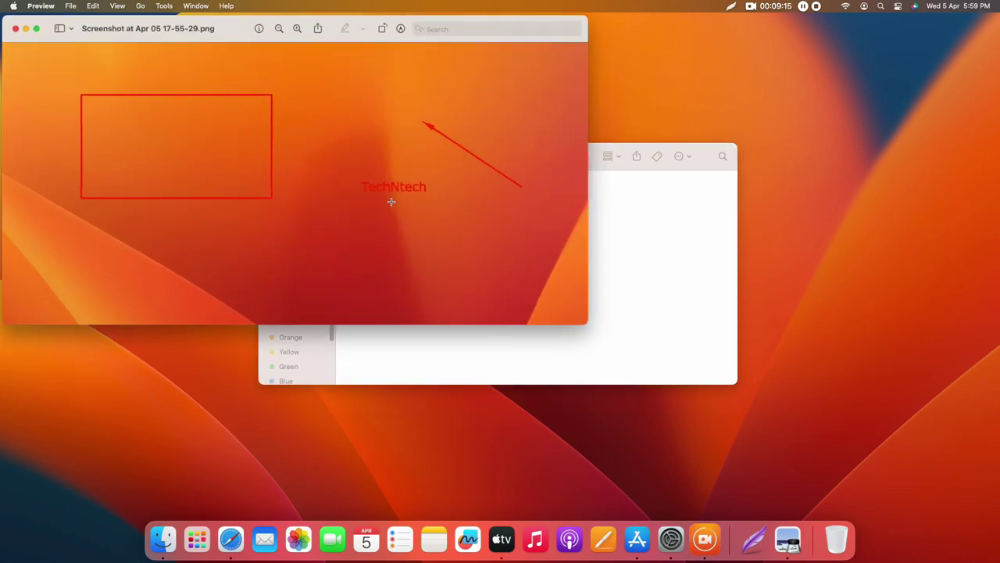